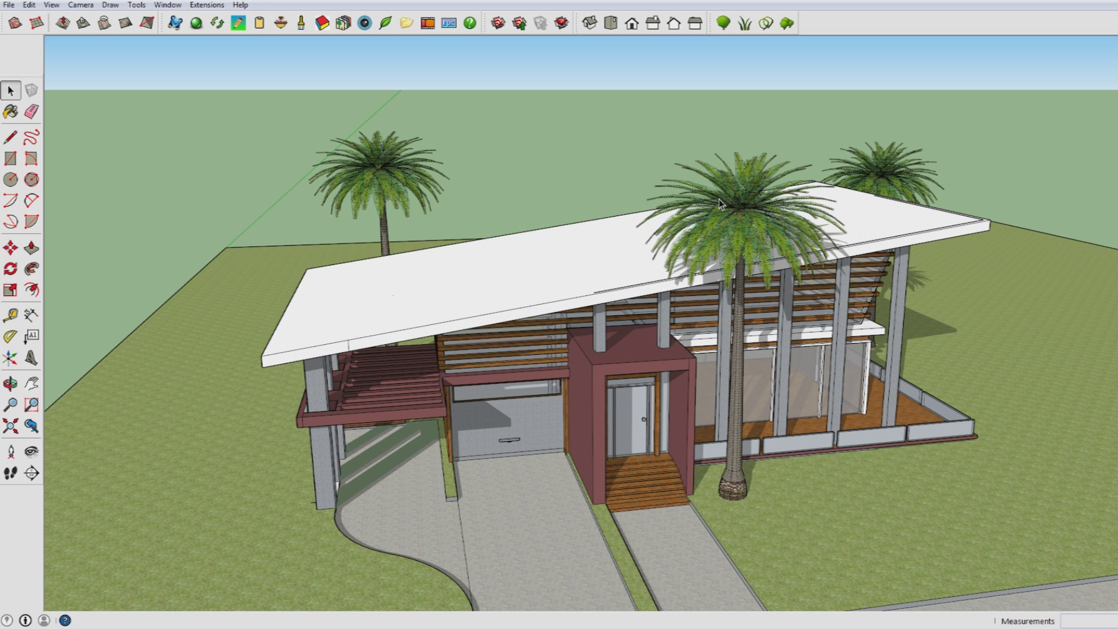
Orbit around the house to a raised front-corner view of the entrance, deck and glass pavilion
middle_click_drag(720, 204, 374, 239)
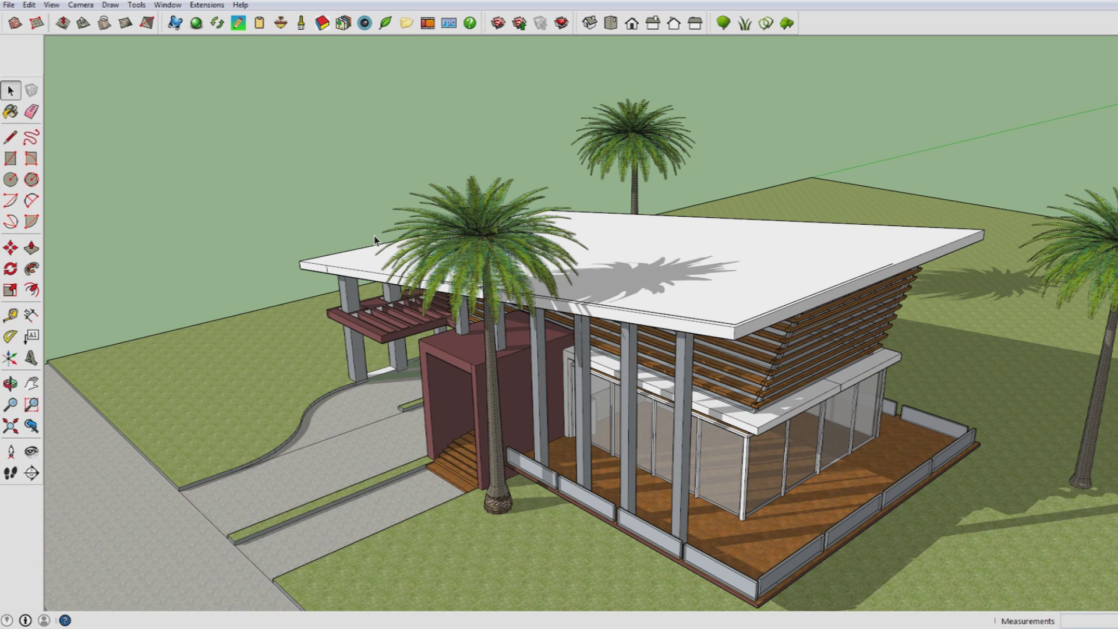
middle_click_drag(379, 240, 652, 432)
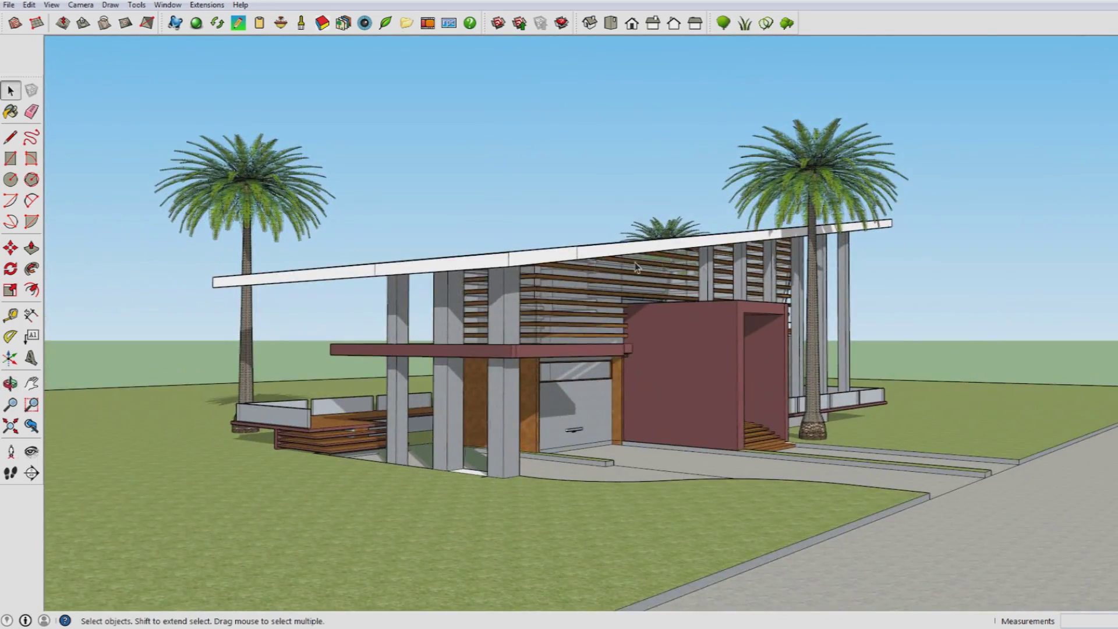
middle_click_drag(653, 349, 571, 382)
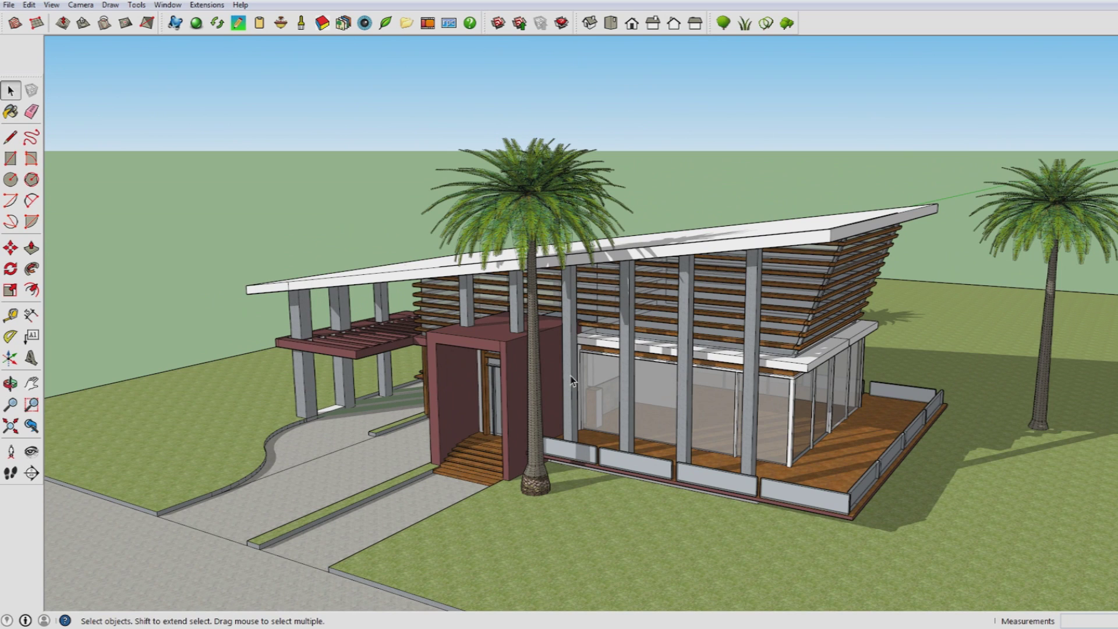
middle_click_drag(571, 376, 696, 417)
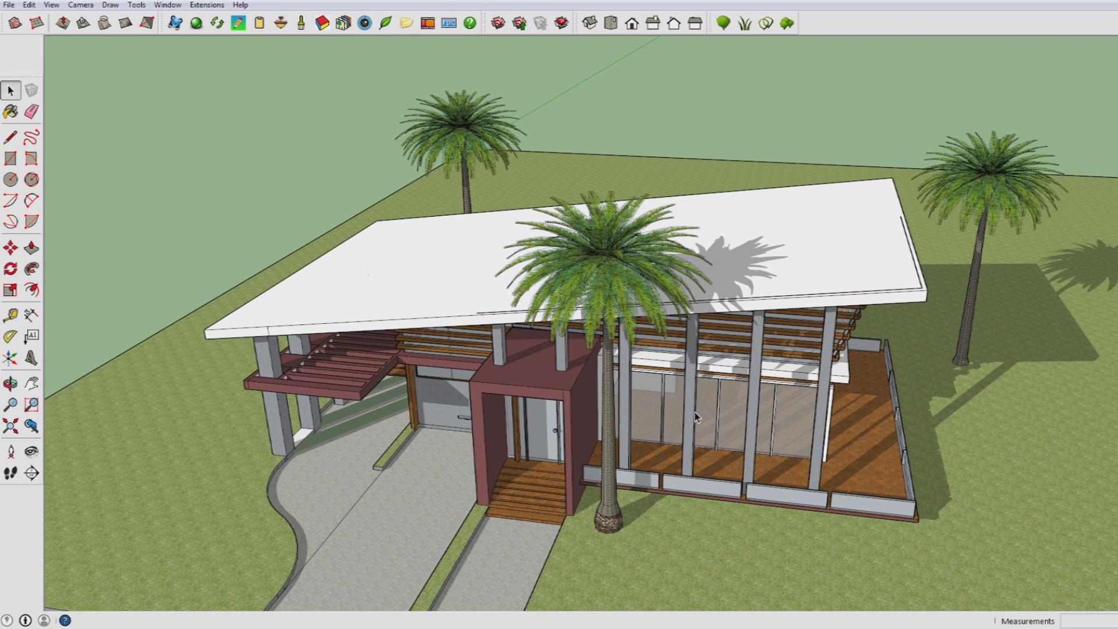
middle_click_drag(696, 416, 394, 186)
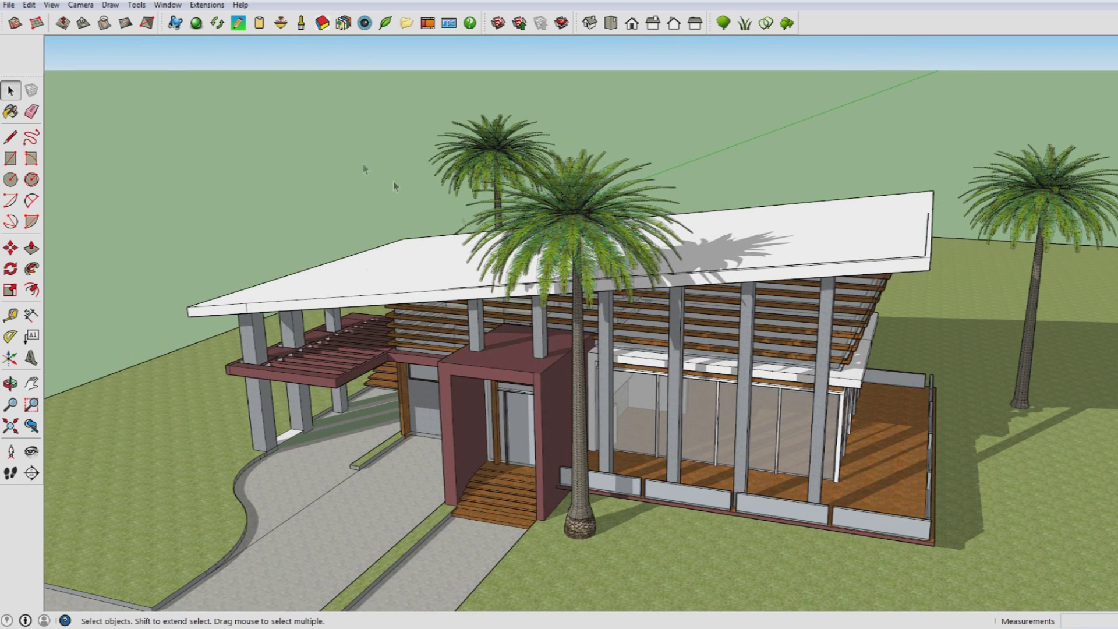
Add Scene 1 from the front-corner view without saving style changes, then orbit toward the louvred side
left_click(51, 5)
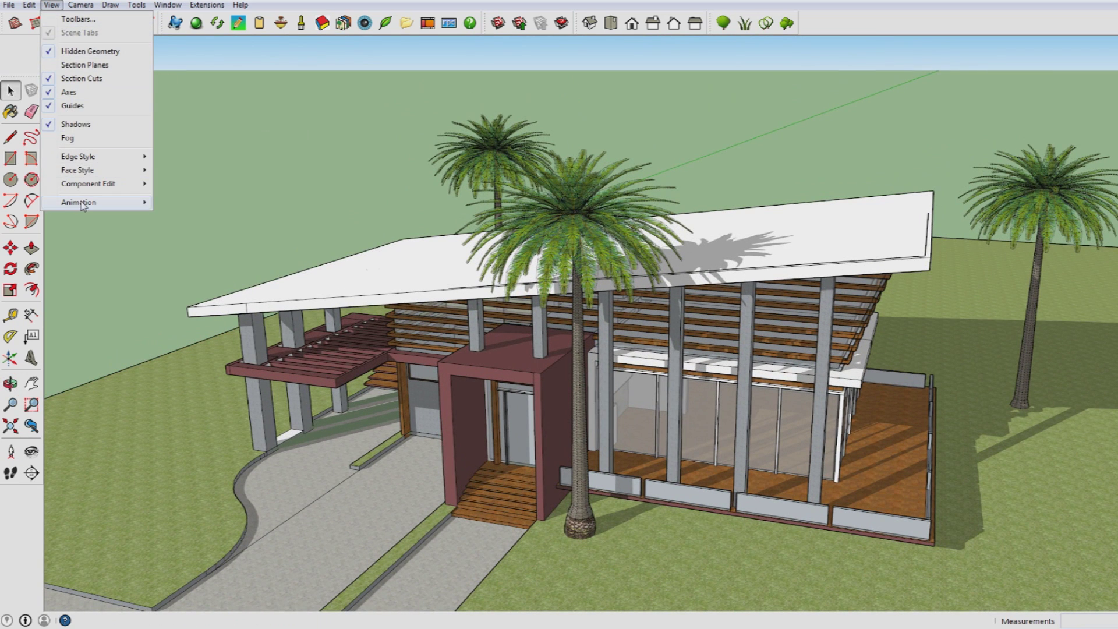
mouse_move(81, 204)
left_click(172, 204)
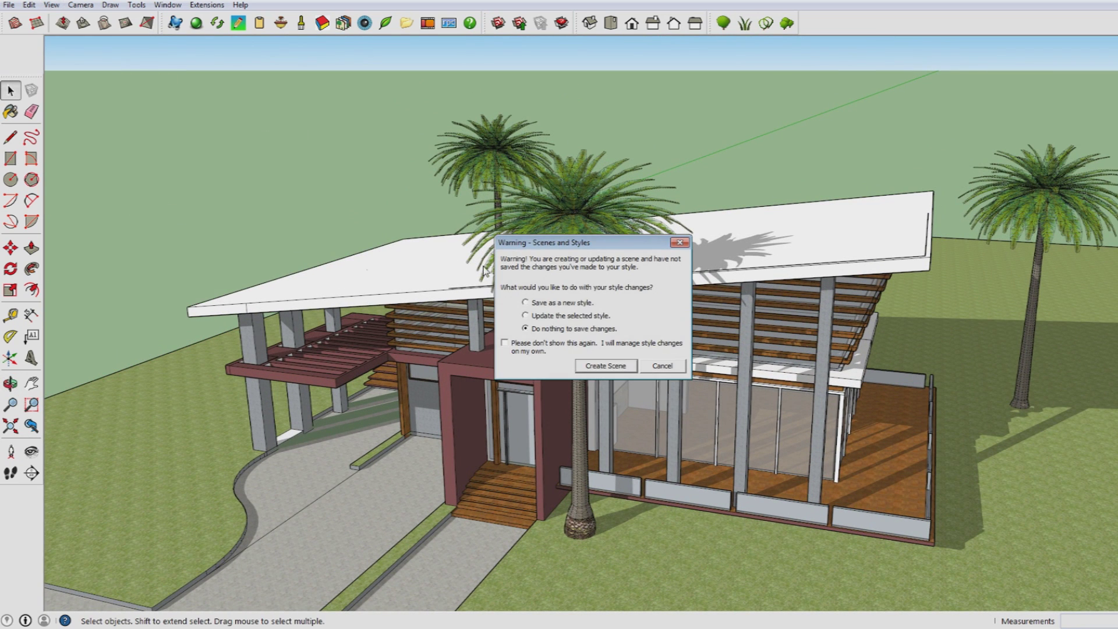
left_click(603, 365)
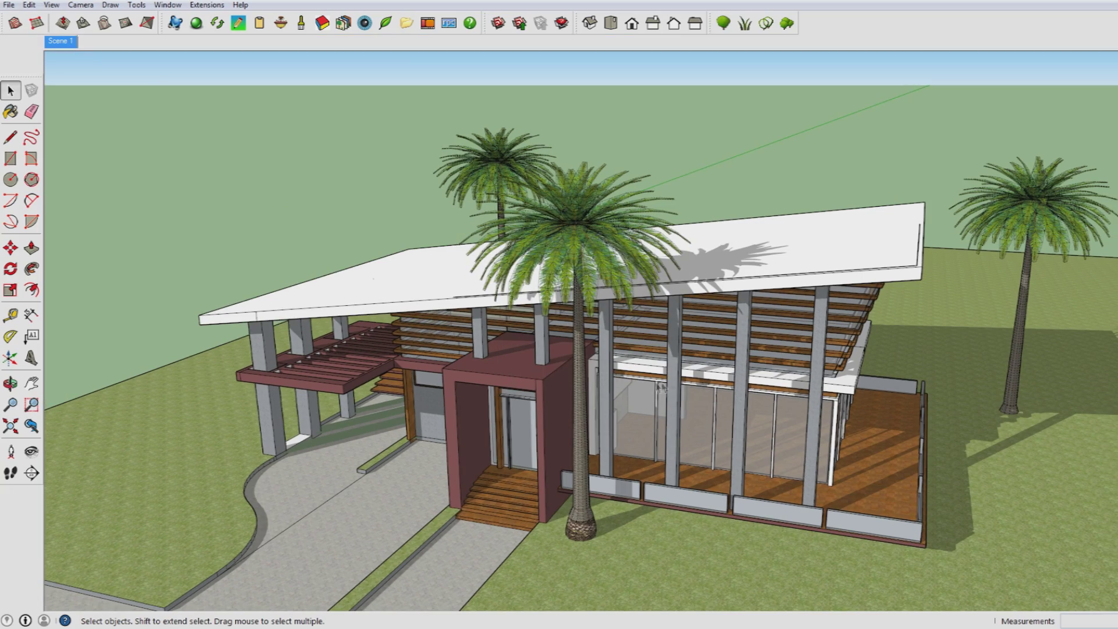
middle_click_drag(874, 243, 699, 242)
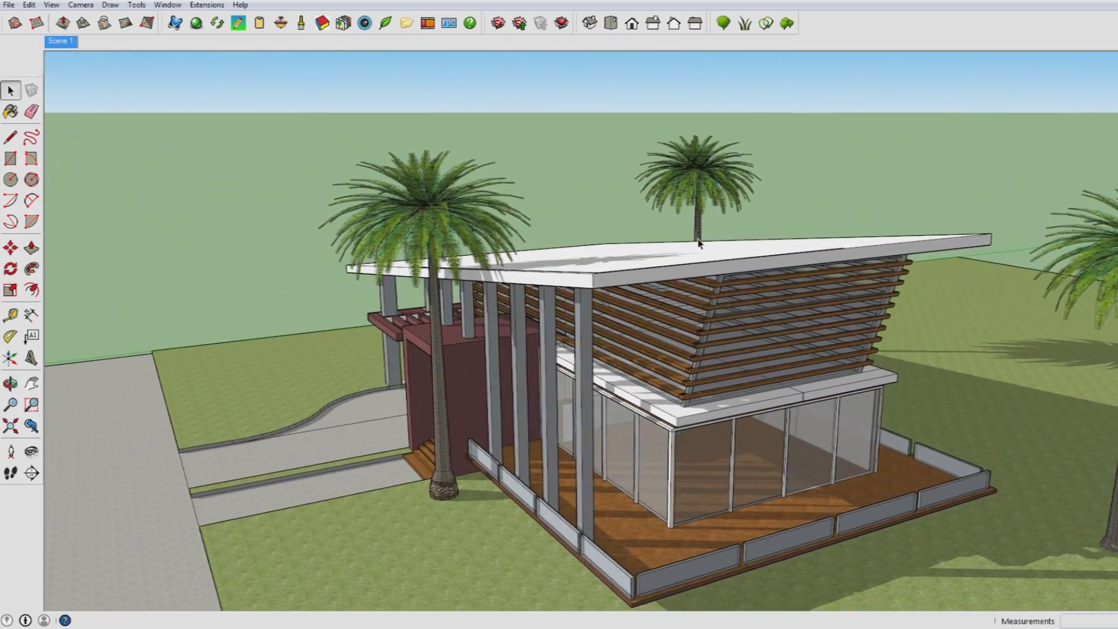
Add Scene 2 from the louvred side view without saving style changes
left_click(51, 5)
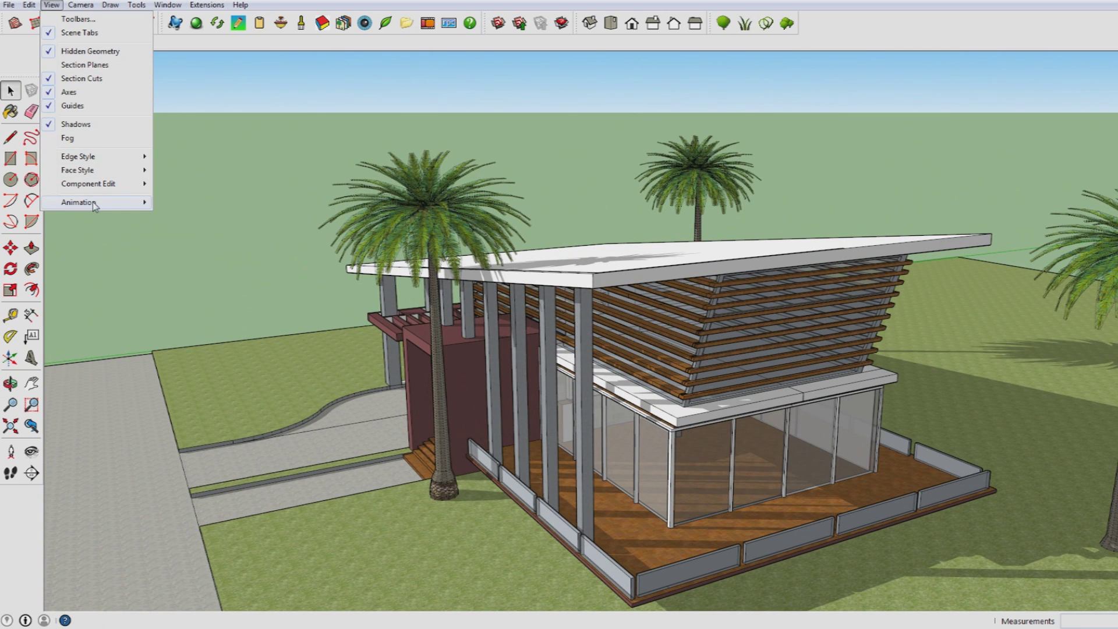
mouse_move(94, 203)
left_click(174, 205)
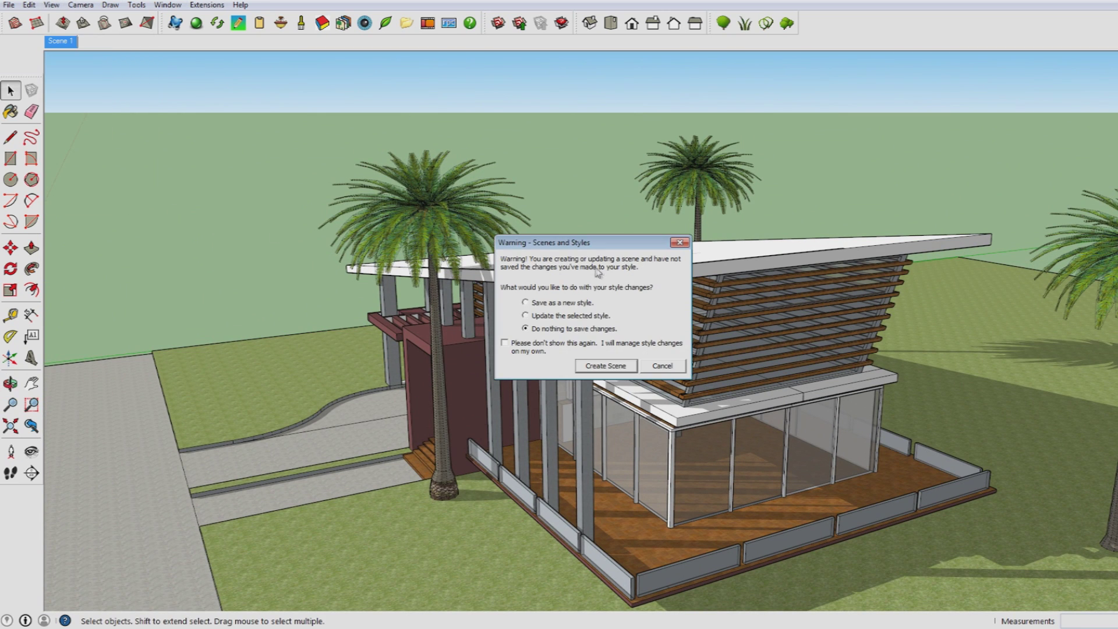
left_click(610, 367)
Orbit above the roof and save that overhead view as Scene 3
middle_click_drag(609, 367, 489, 384)
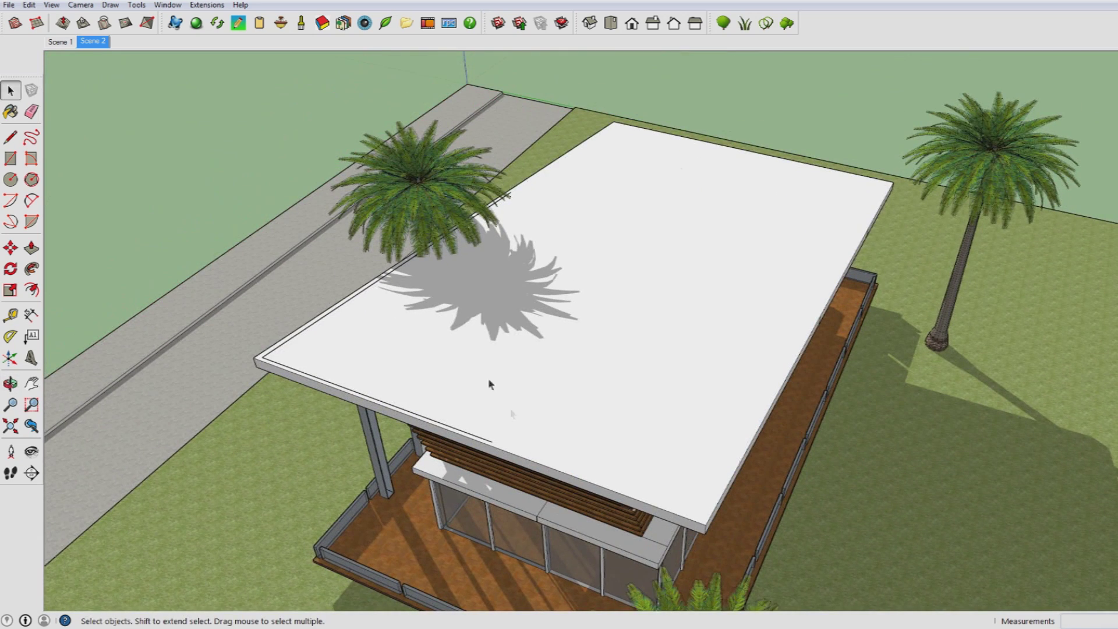
middle_click_drag(311, 201, 233, 146)
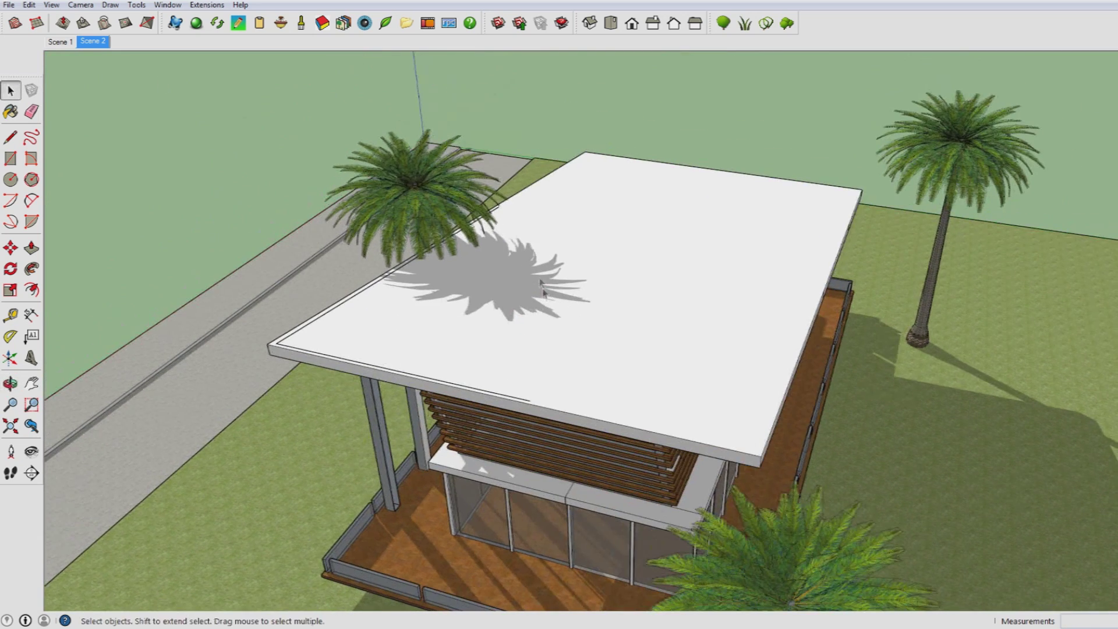
left_click(54, 8)
mouse_move(75, 202)
left_click(169, 203)
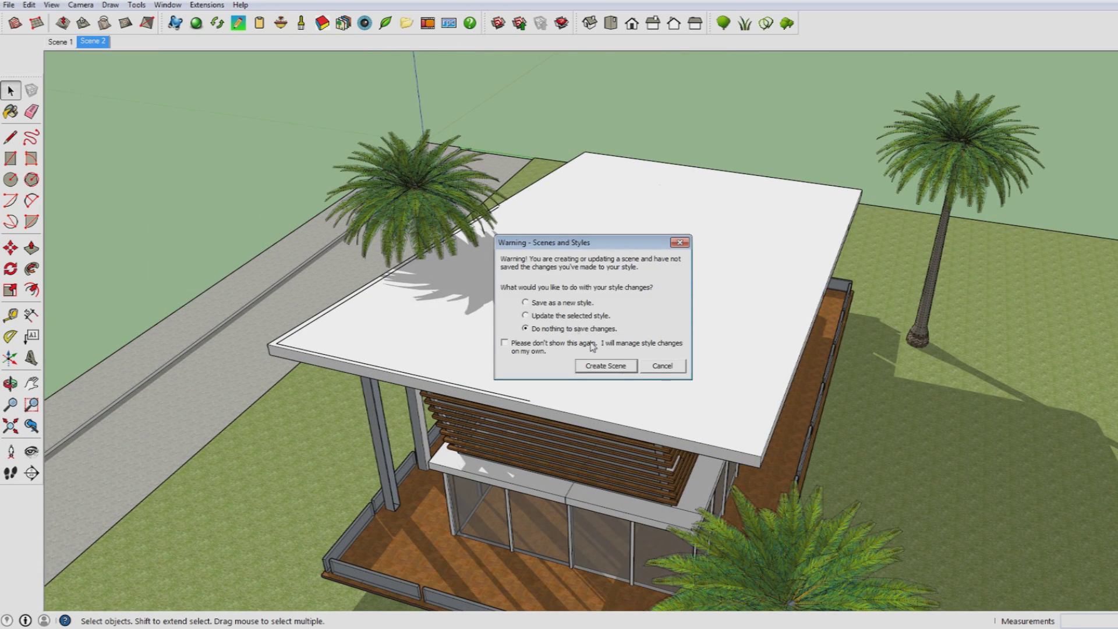
left_click(606, 366)
left_click(87, 43)
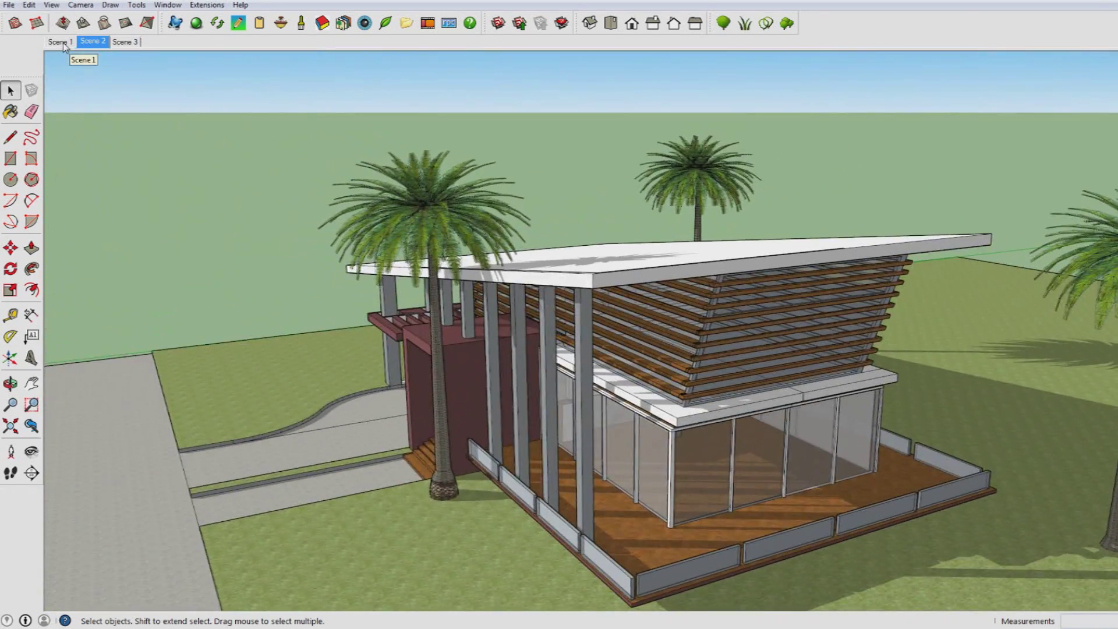
left_click(64, 44)
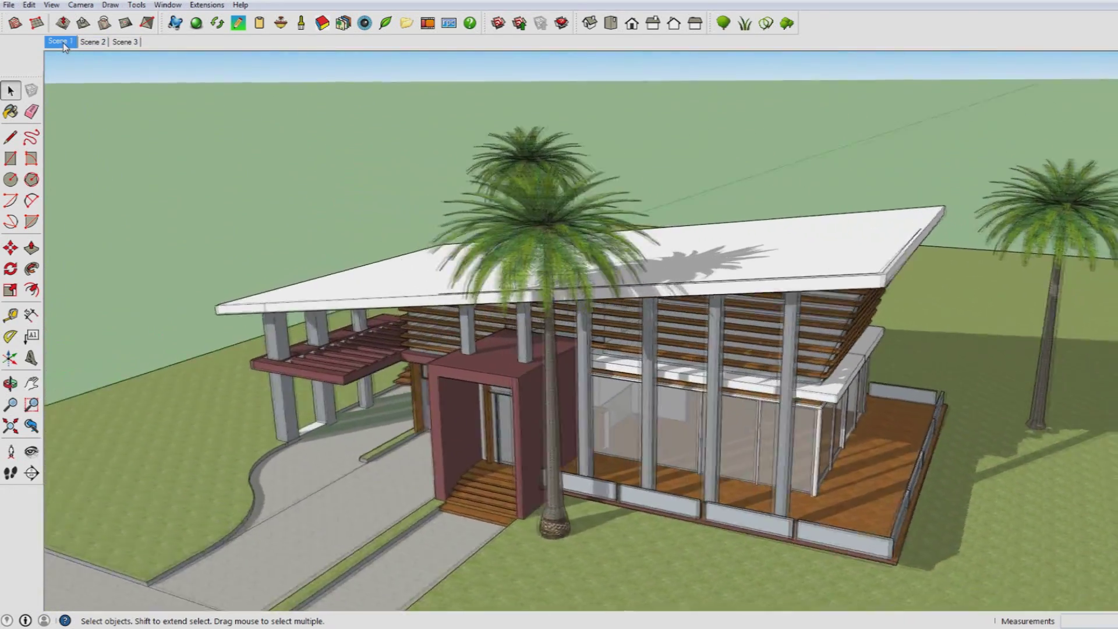
left_click(129, 45)
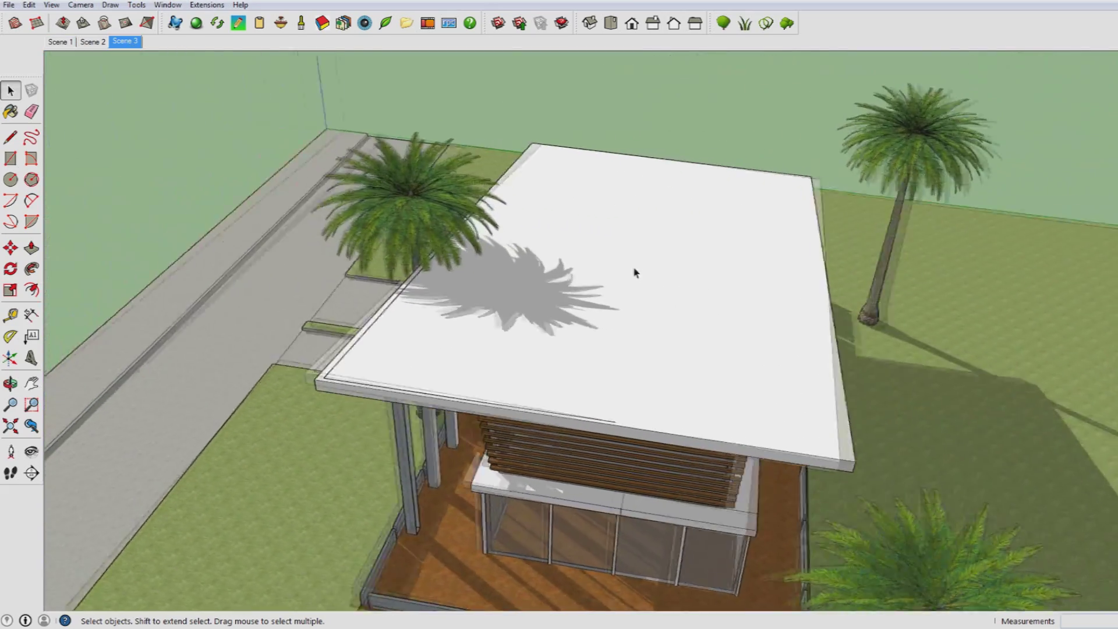
Update Scene 3 to the re-orbited aerial roof view, then preview the Scene 2 and Scene 3 tabs
middle_click_drag(679, 284, 640, 341)
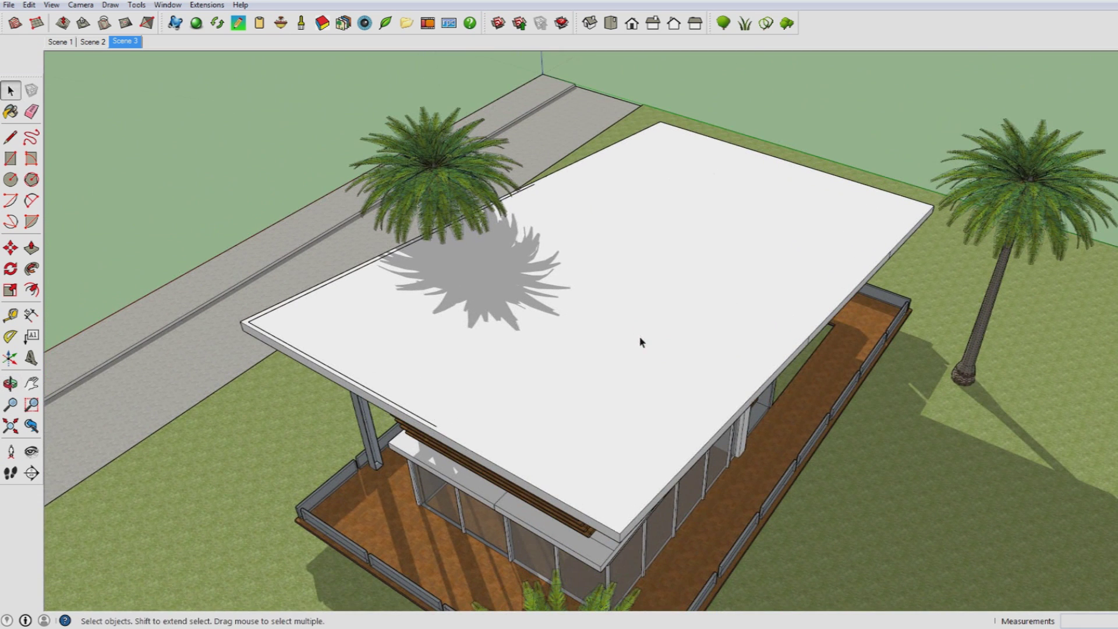
left_click(51, 5)
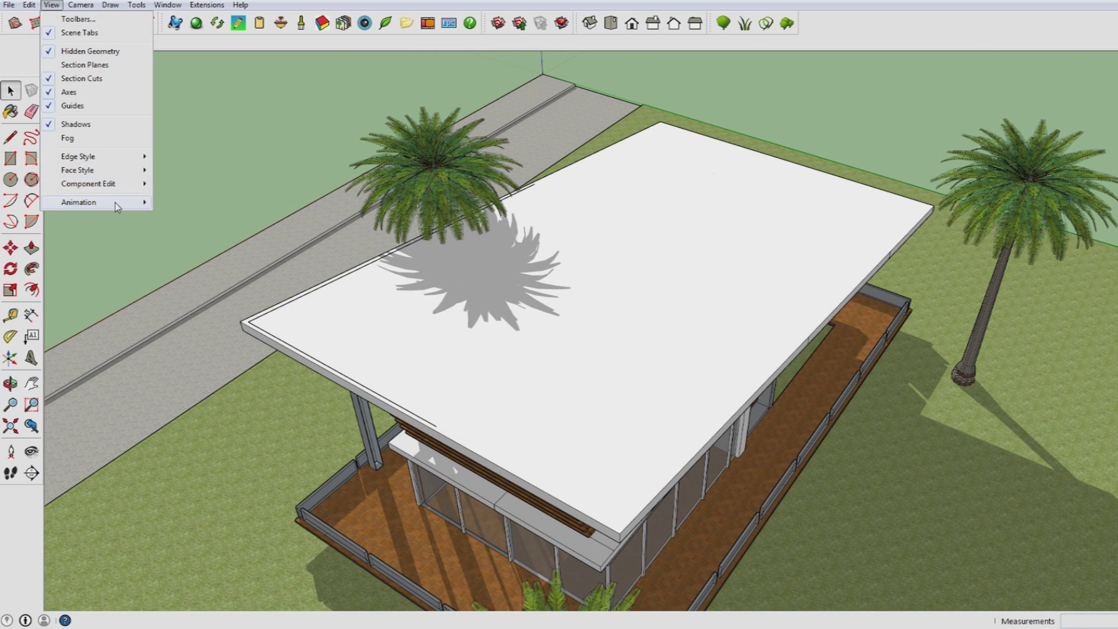
mouse_move(115, 202)
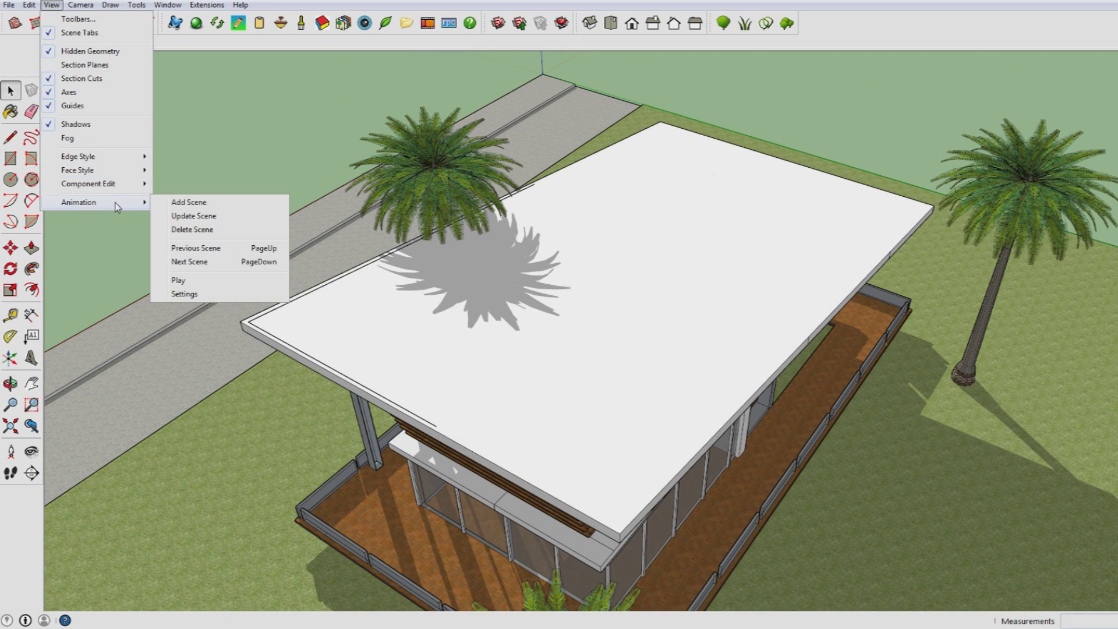
left_click(185, 219)
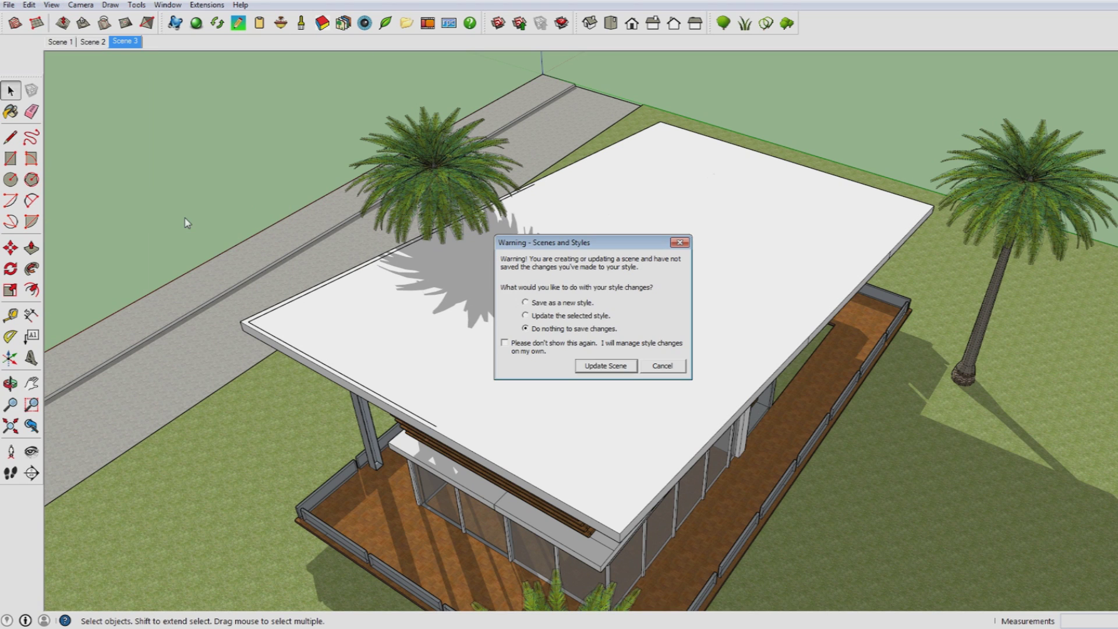
left_click(609, 366)
left_click(92, 42)
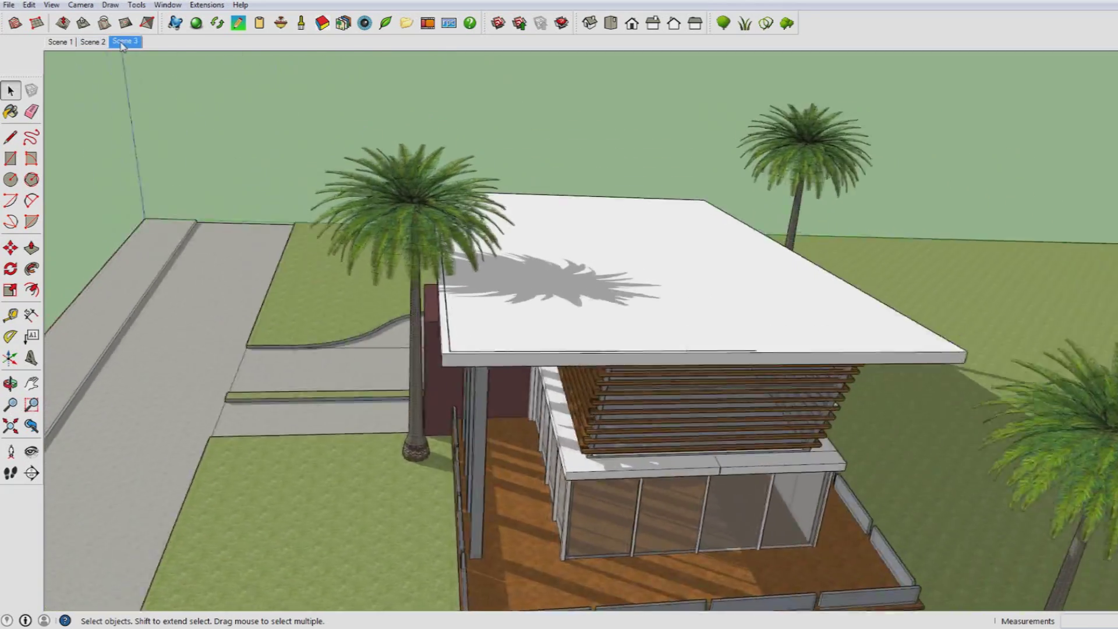
left_click(125, 42)
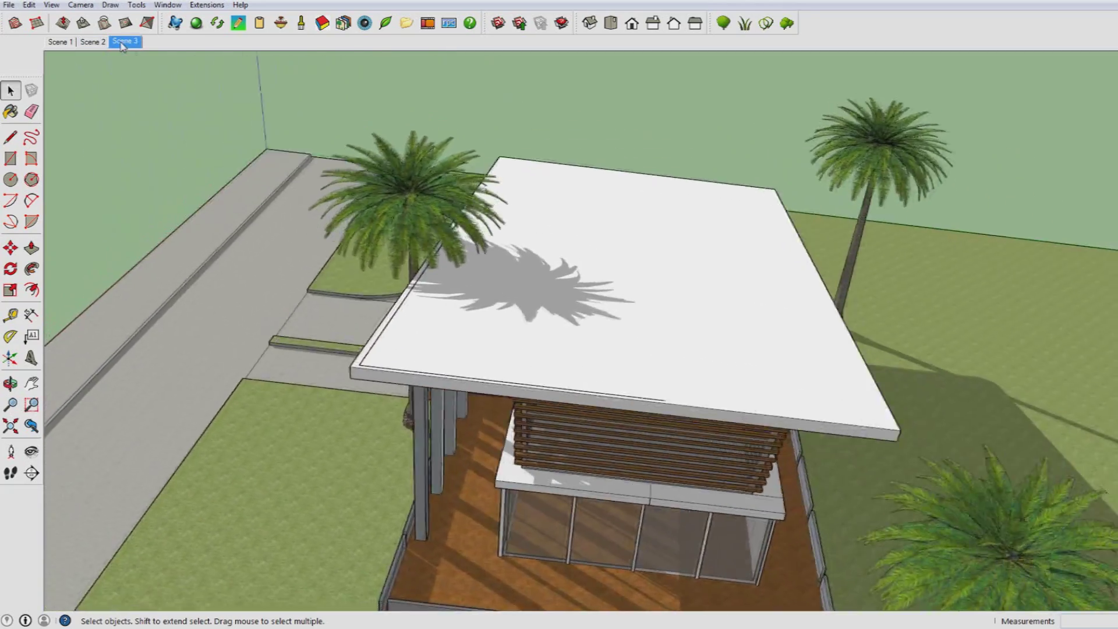
Return to Scene 1 and bring up the Create iRender nXt Animation dialog
left_click(58, 41)
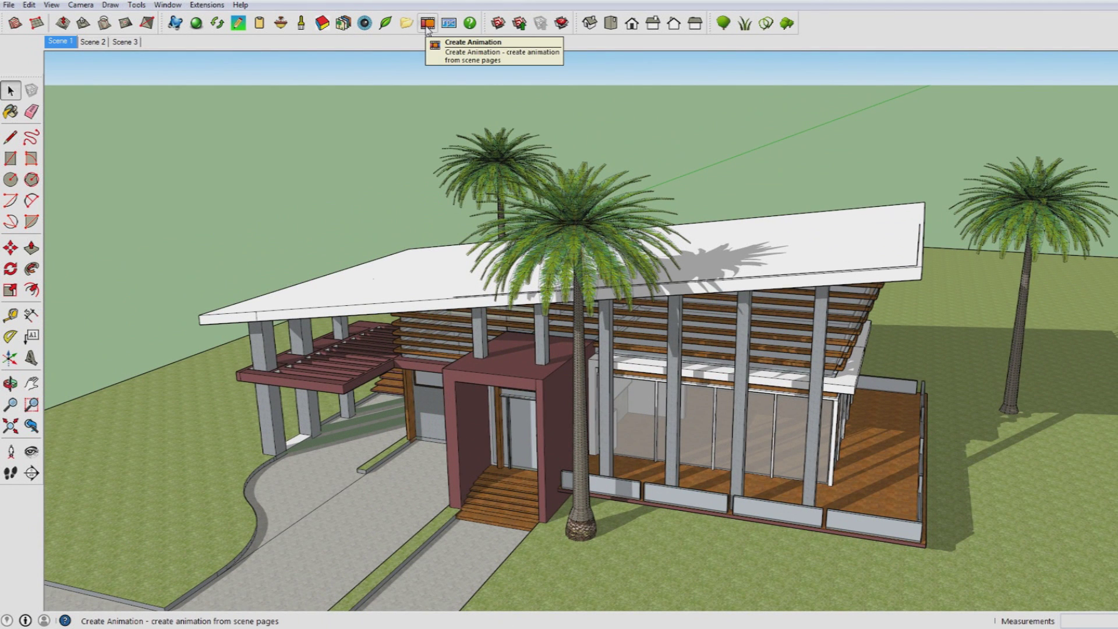
left_click(427, 27)
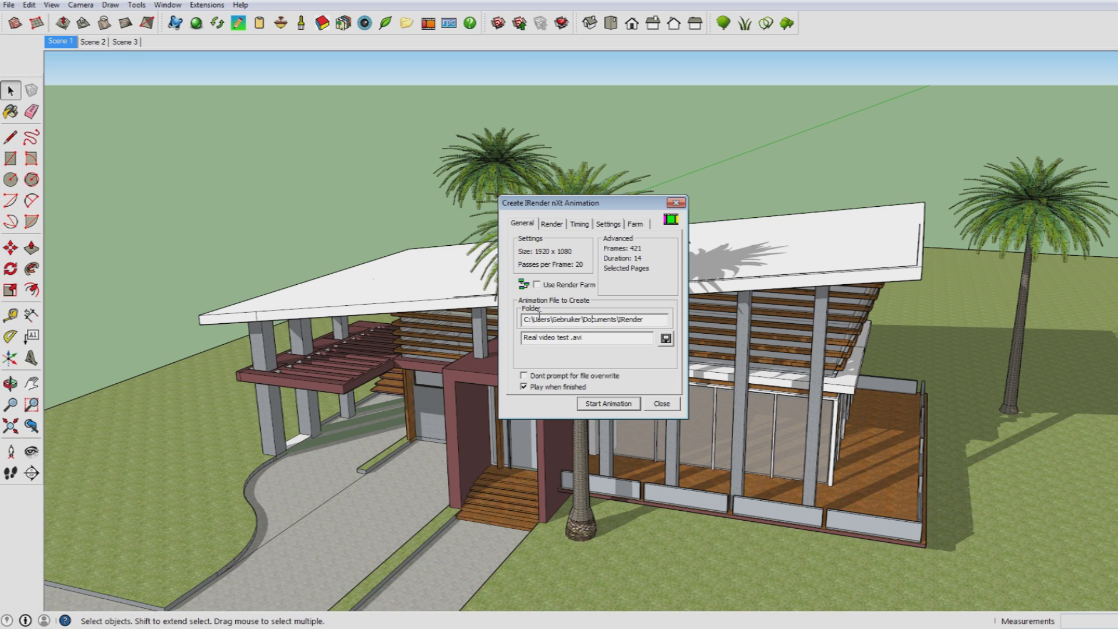
left_click_drag(539, 319, 650, 320)
Try renaming the output file to 'Animation v', then undo to keep 'Real video test 1.avi'
left_click(659, 320)
left_click(598, 338)
left_click_drag(570, 338, 514, 349)
type("Animation v")
key("ctrl+z")
left_click(551, 224)
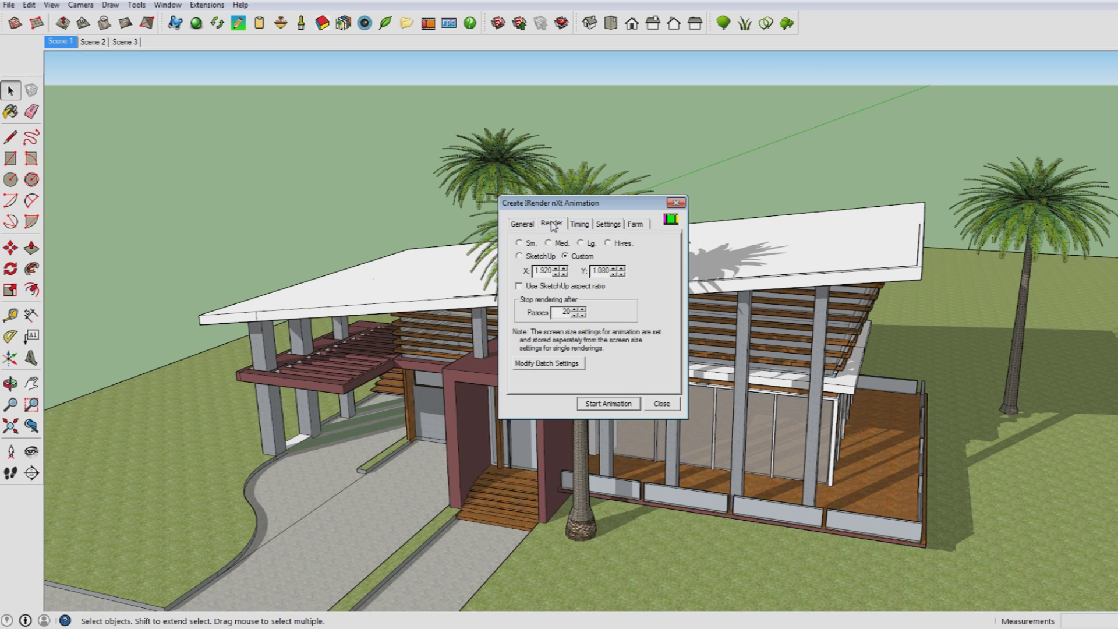
Cycle through the render size presets and settle on Custom
left_click(526, 245)
left_click(550, 247)
left_click(589, 247)
left_click(628, 247)
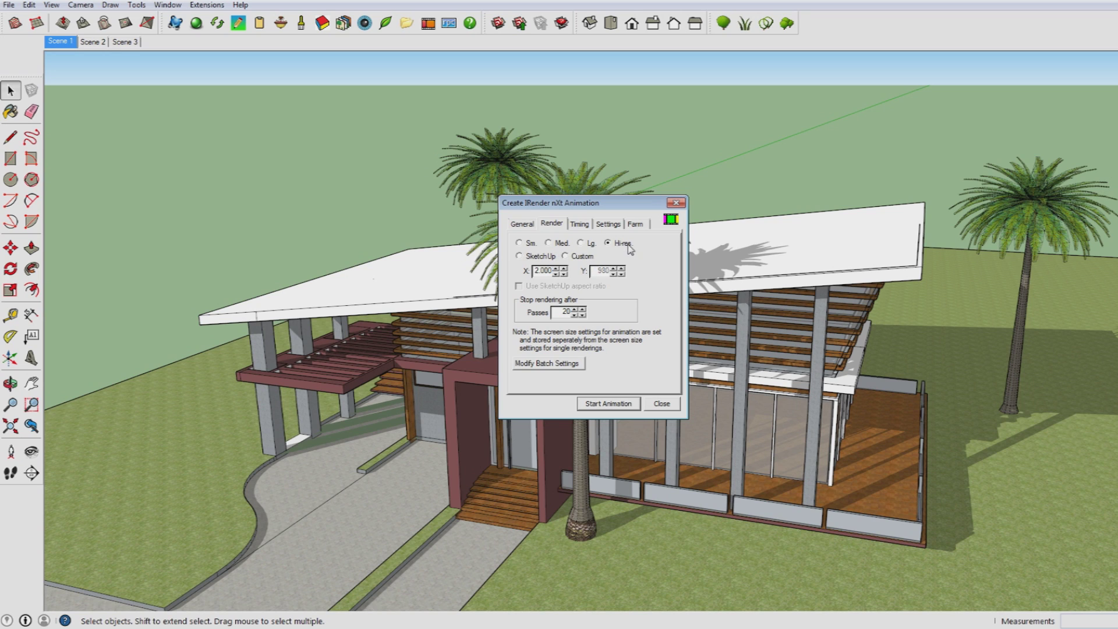
left_click(551, 257)
left_click(566, 259)
Enter a custom render size of 1920 × 1080, keeping 20 passes per frame
double_click(541, 271)
type("1920")
double_click(603, 271)
type("1080")
left_click(600, 286)
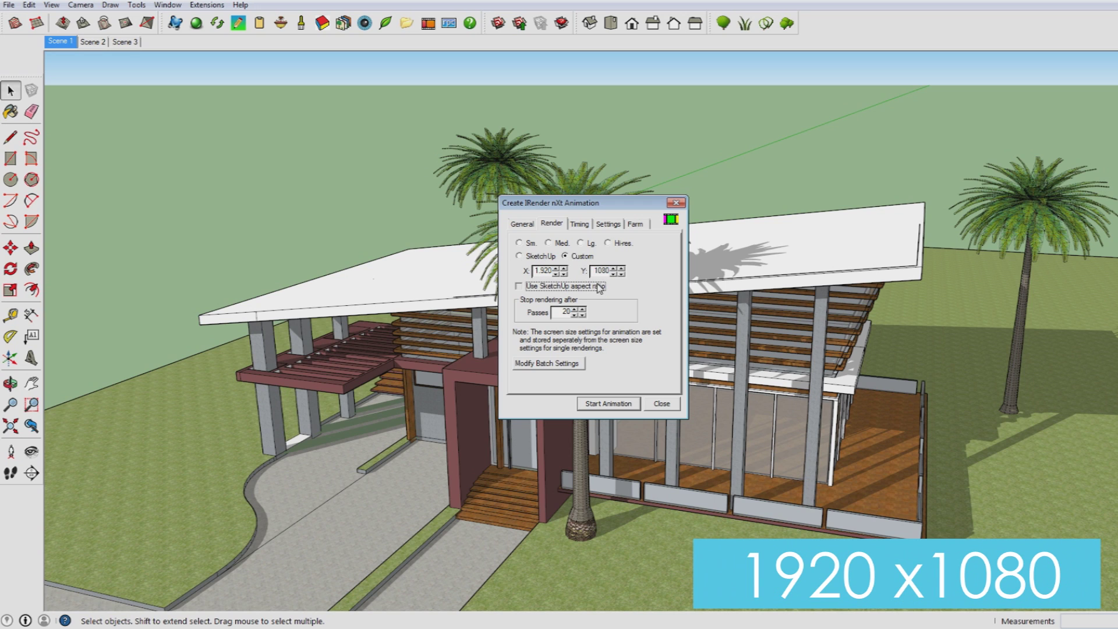
left_click_drag(599, 271, 609, 272)
type("1080")
left_click(583, 315)
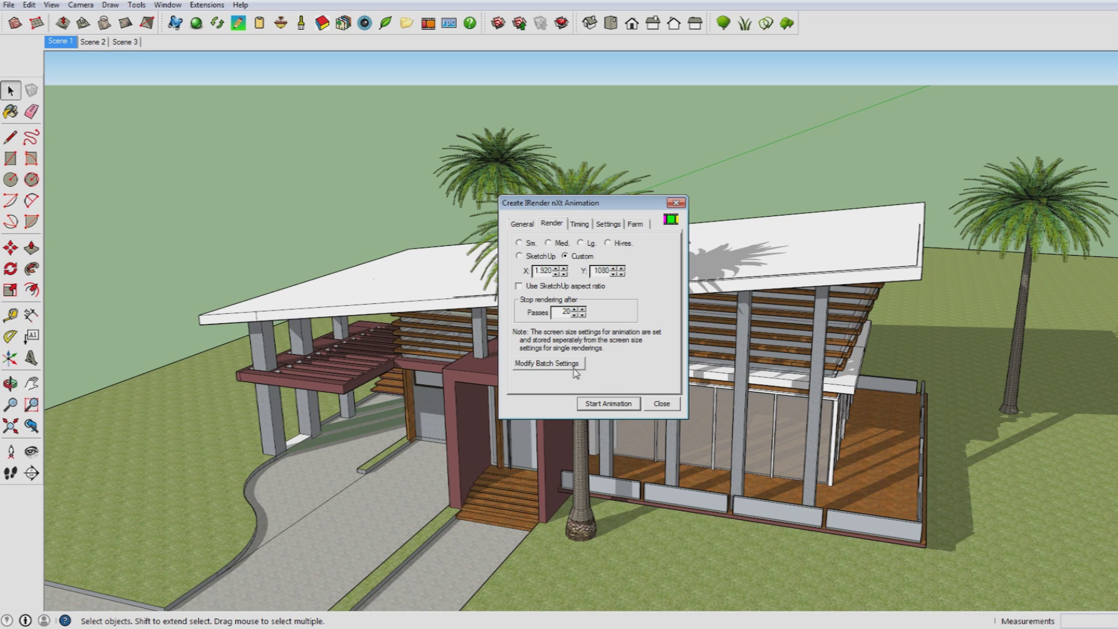
Set each scene transition to 6 seconds, keeping the 1-second page delay
left_click(580, 225)
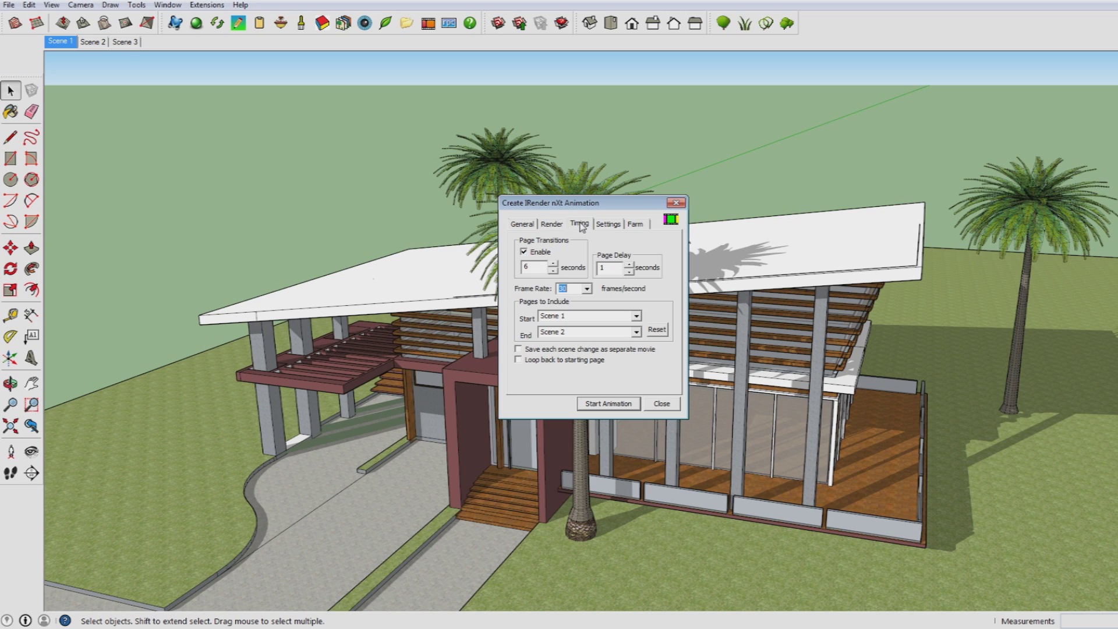
left_click_drag(532, 267, 512, 267)
type("3")
left_click(555, 265)
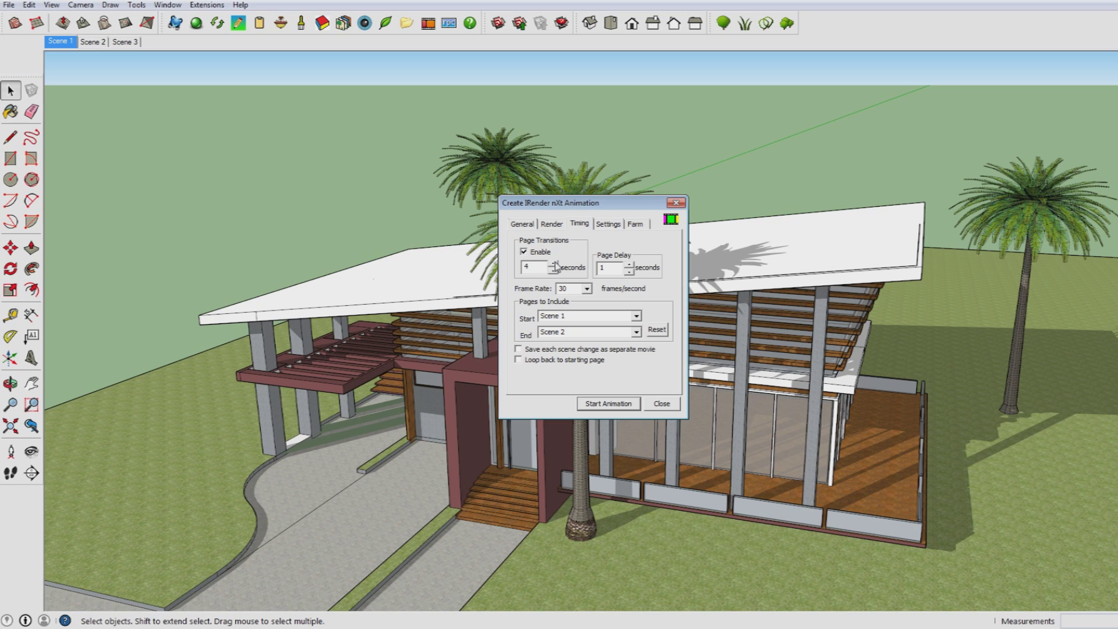
left_click(554, 264)
double_click(539, 269)
type("6")
left_click(608, 267)
left_click(638, 316)
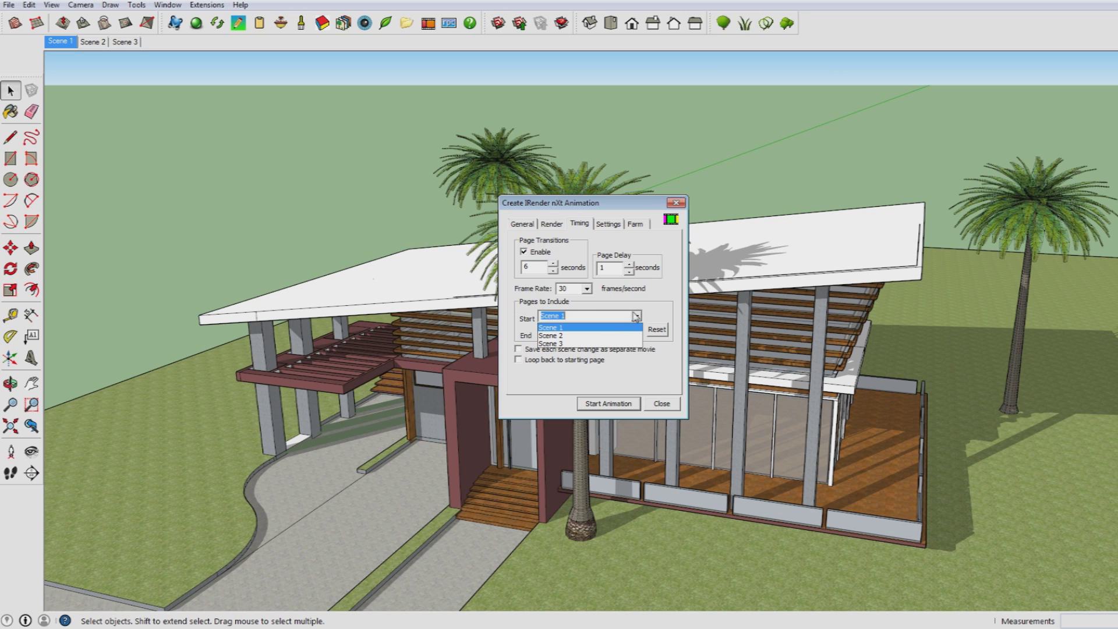
left_click(604, 323)
left_click(587, 288)
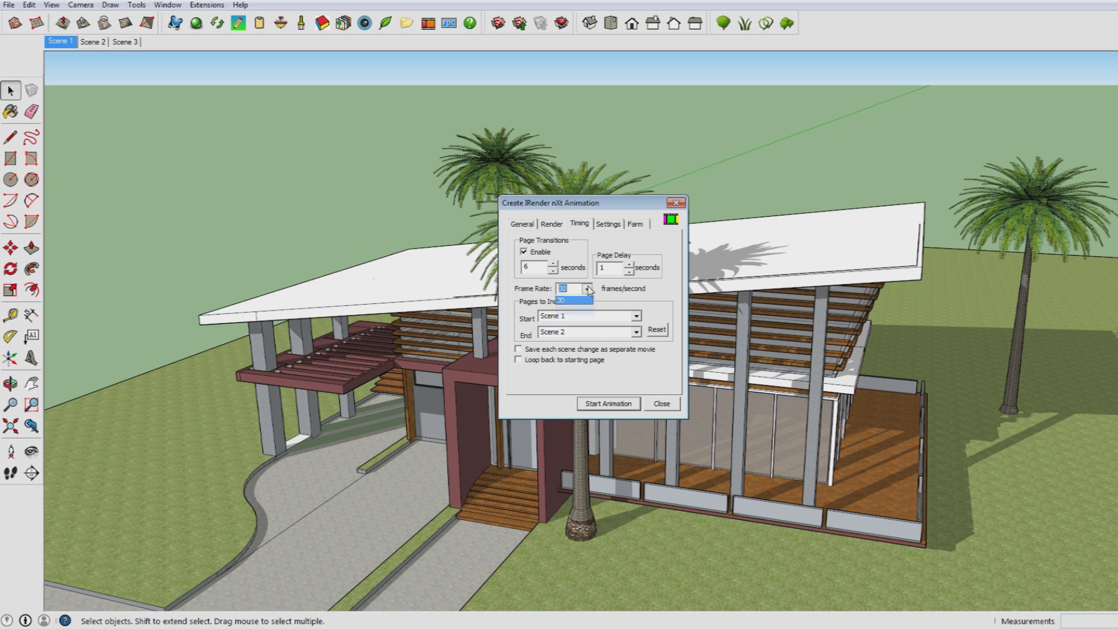
left_click(580, 303)
left_click(588, 289)
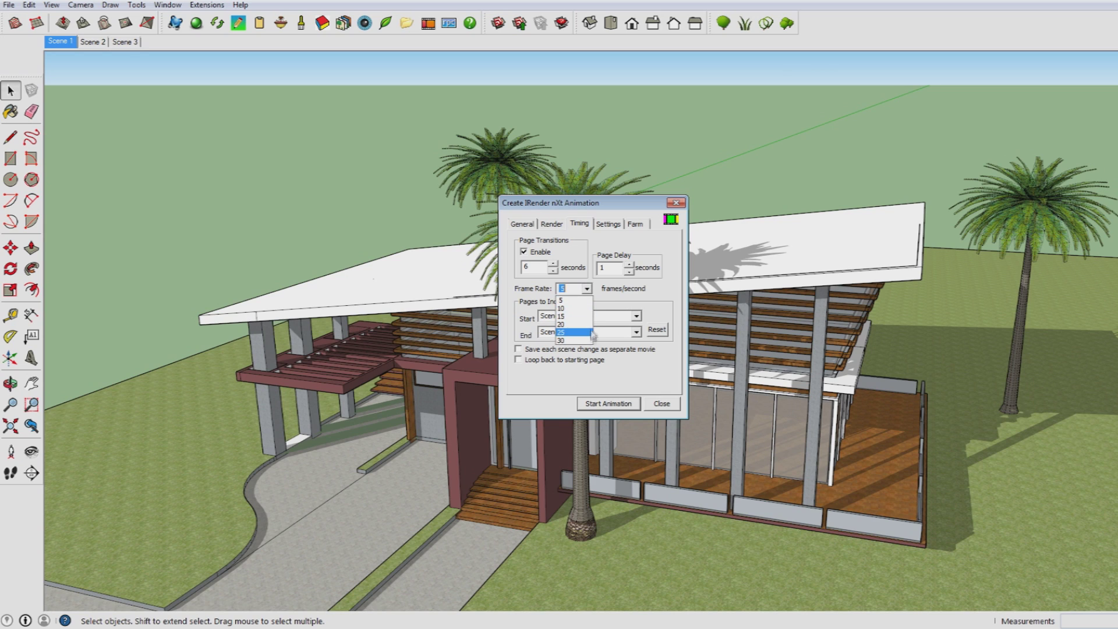
left_click(587, 341)
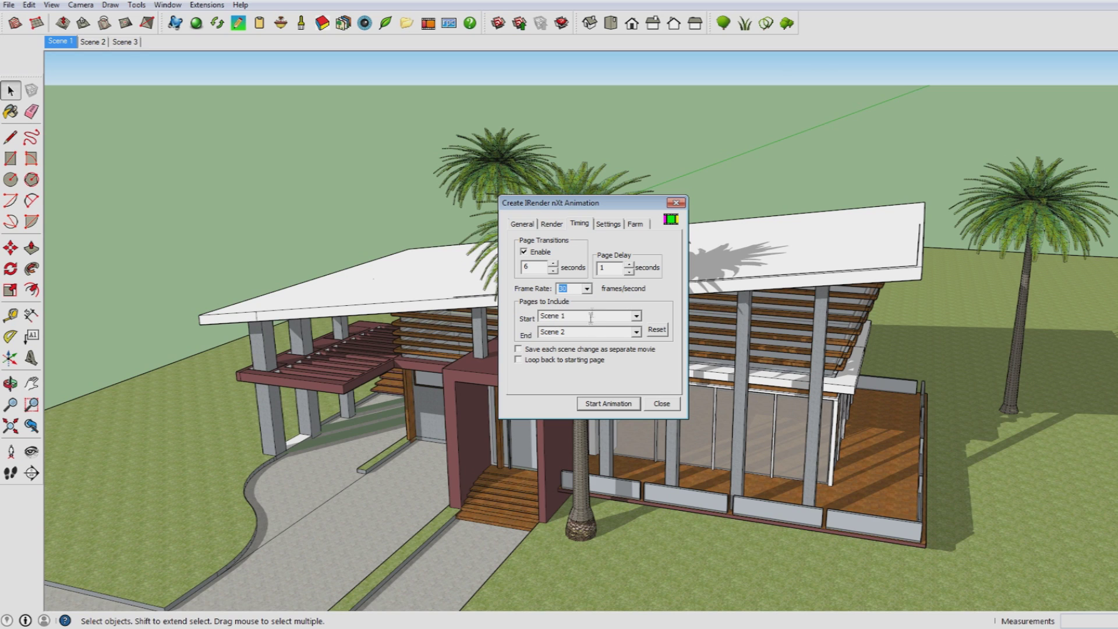
left_click(572, 288)
left_click(605, 316)
left_click(637, 316)
left_click(637, 316)
key("Tab")
left_click(606, 350)
Leave looping to the starting scene off and view the Microsoft Video 1 compression settings
left_click(593, 361)
left_click(575, 361)
left_click(613, 223)
left_click(587, 226)
left_click(606, 224)
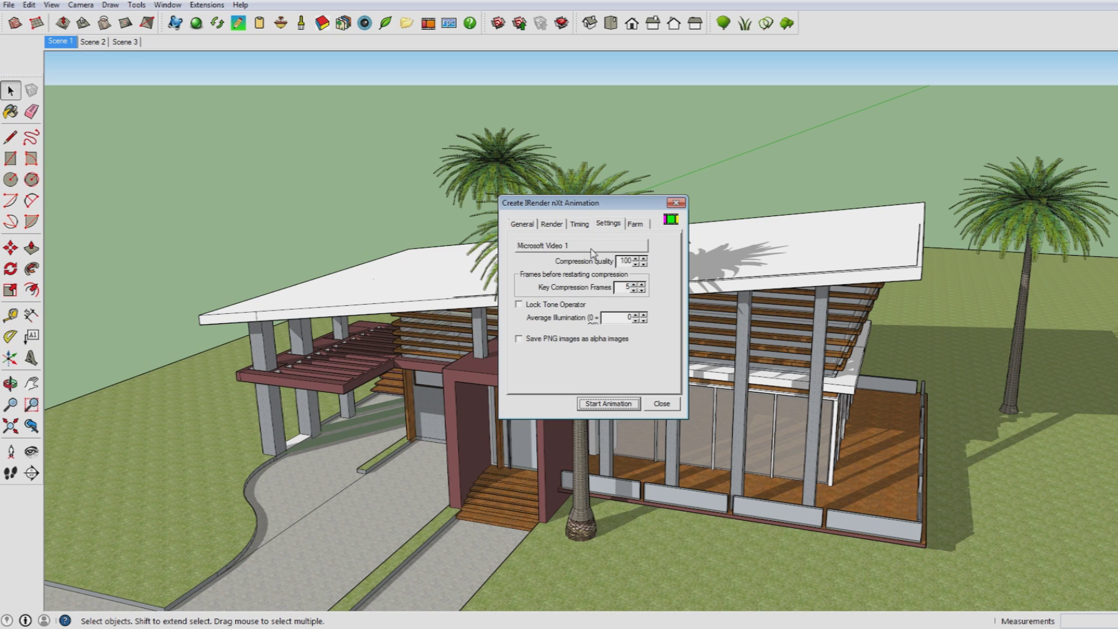
double_click(625, 261)
type("85")
left_click(637, 265)
type("00")
left_click_drag(640, 288, 616, 290)
type("10")
double_click(621, 287)
type("5")
left_click(638, 224)
left_click(622, 224)
left_click(627, 408)
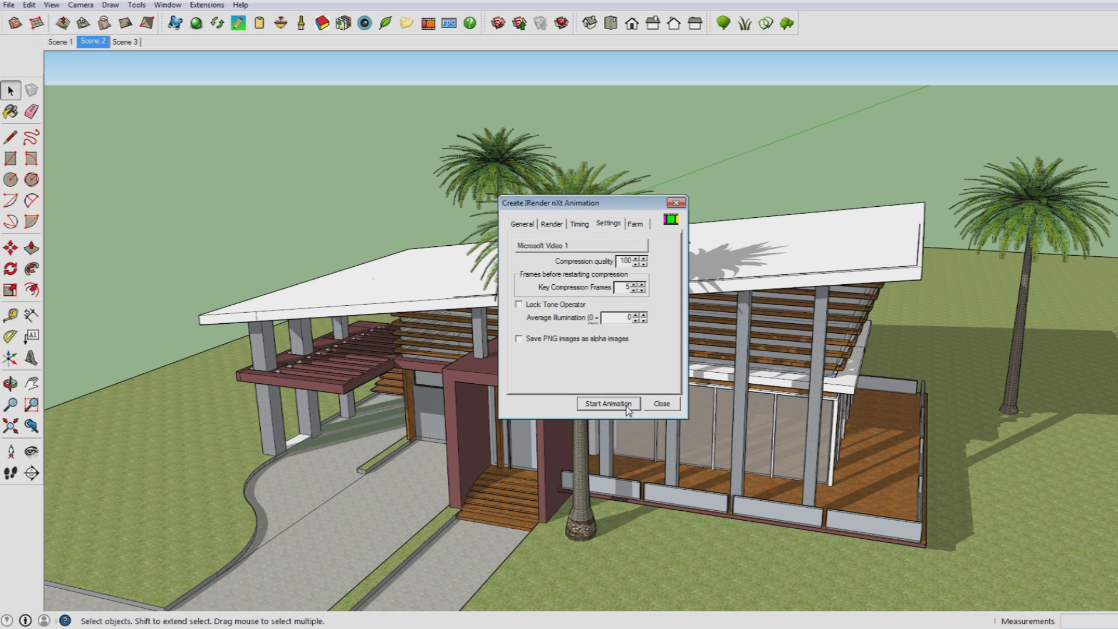